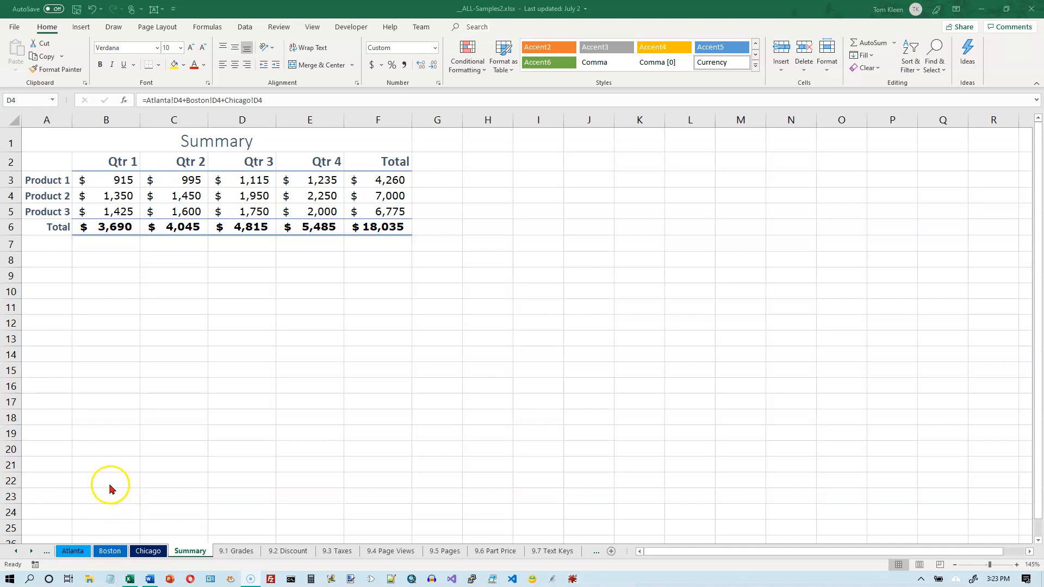
# Step: Group the adjacent worksheets from Atlanta through Summary
pyautogui.click(73, 552)
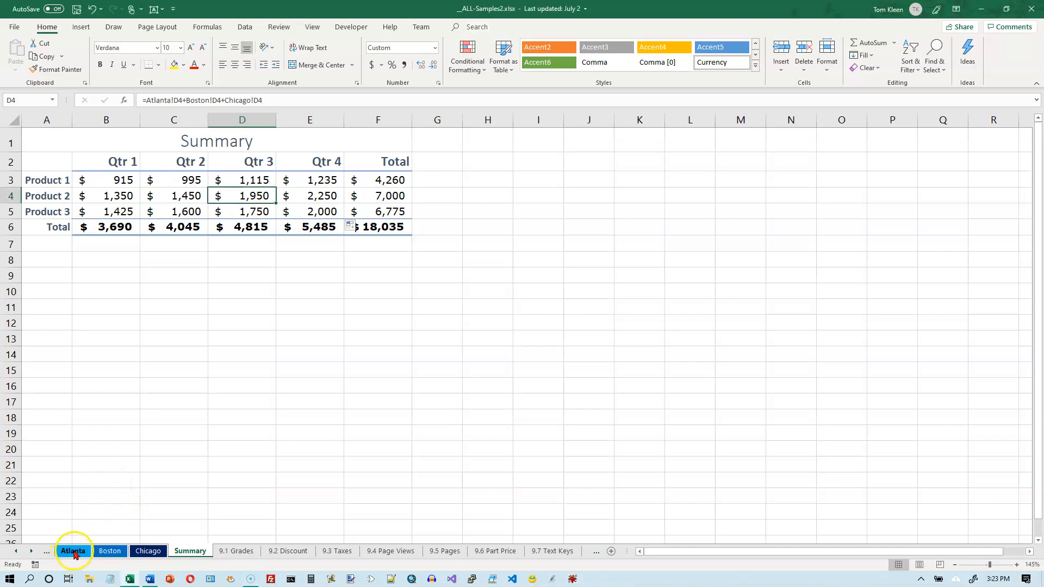
pyautogui.click(75, 553)
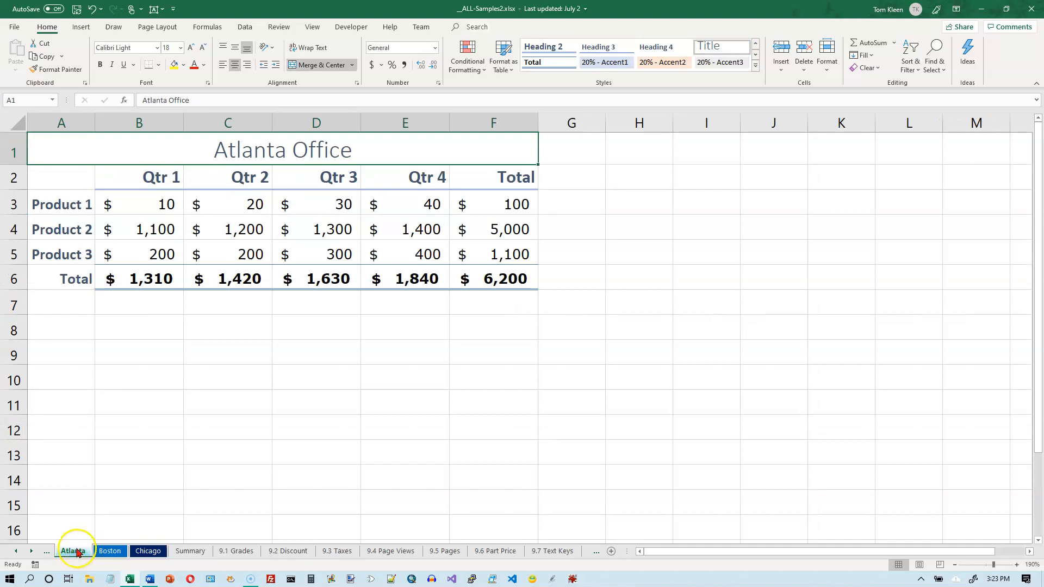
pyautogui.keyDown('shift'); pyautogui.click(189, 552); pyautogui.keyUp('shift')
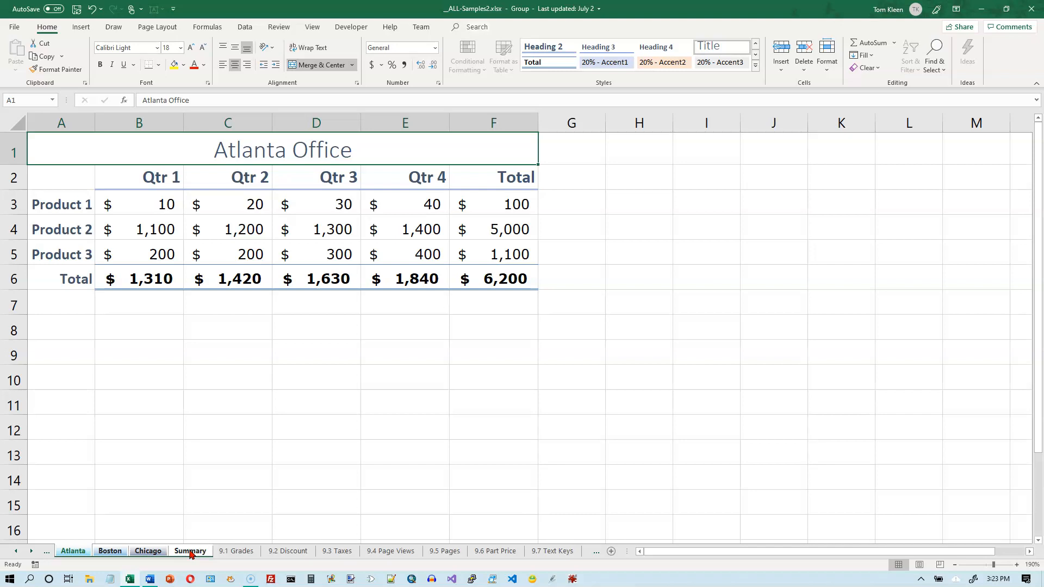
# Step: Start header and footer editing for the grouped sheets and enter "Page" in the center footer section
pyautogui.click(81, 27)
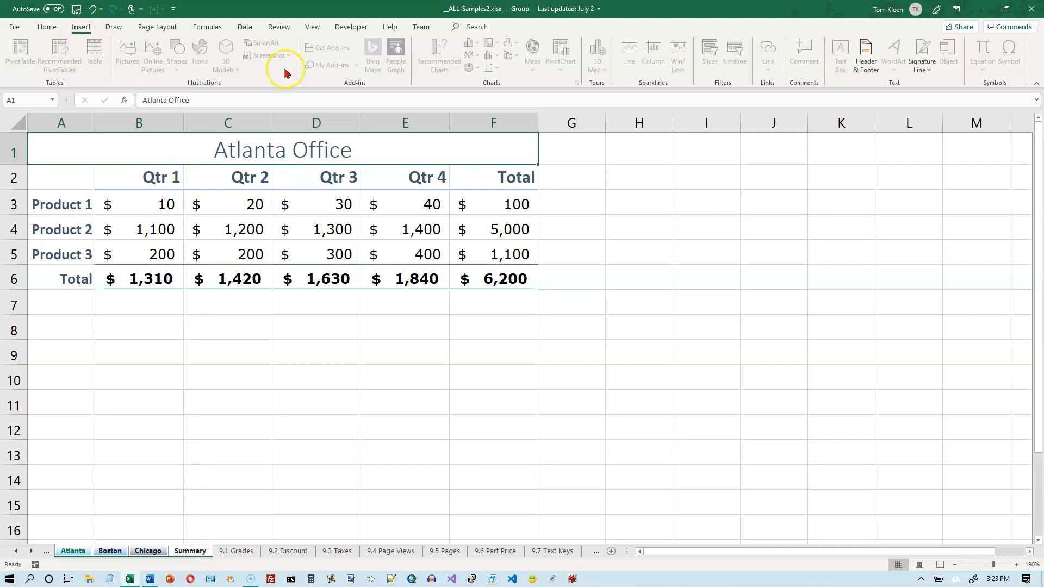
pyautogui.click(866, 50)
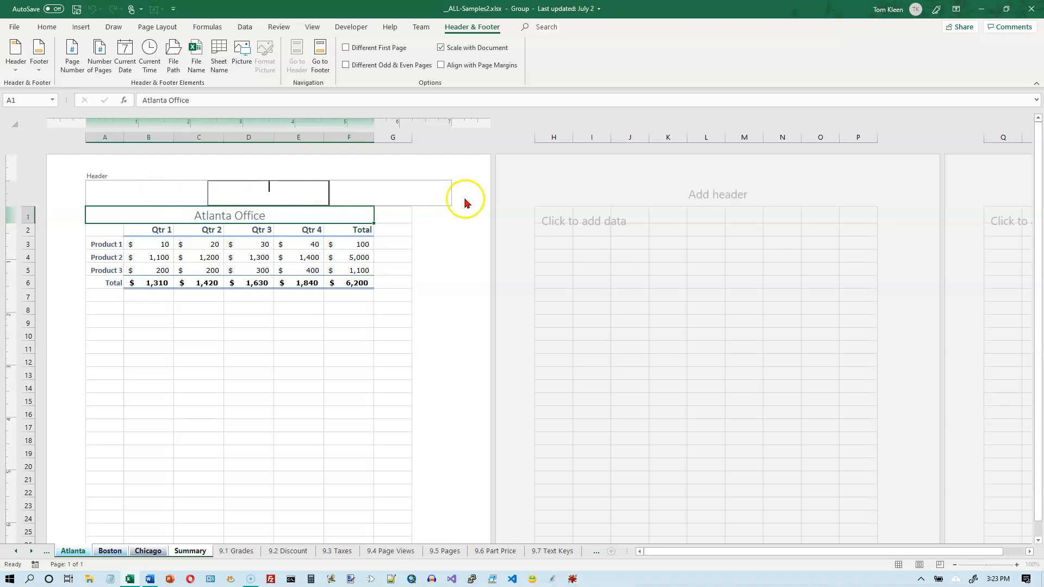
pyautogui.moveTo(1035, 193); pyautogui.dragTo(1036, 194)
pyautogui.scroll(-5, 370, 298)
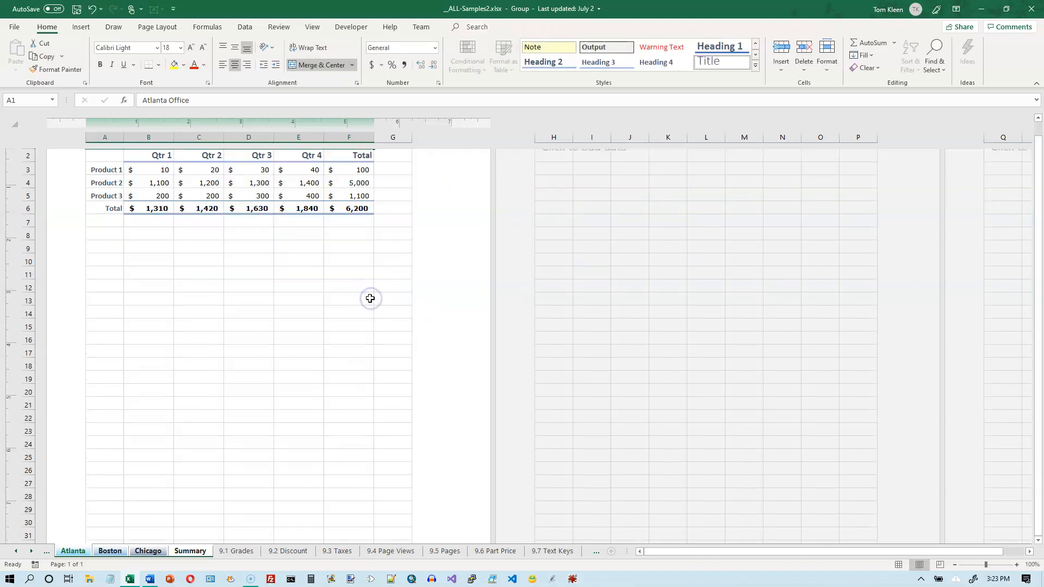
pyautogui.scroll(-1, 369, 298)
pyautogui.click(245, 459)
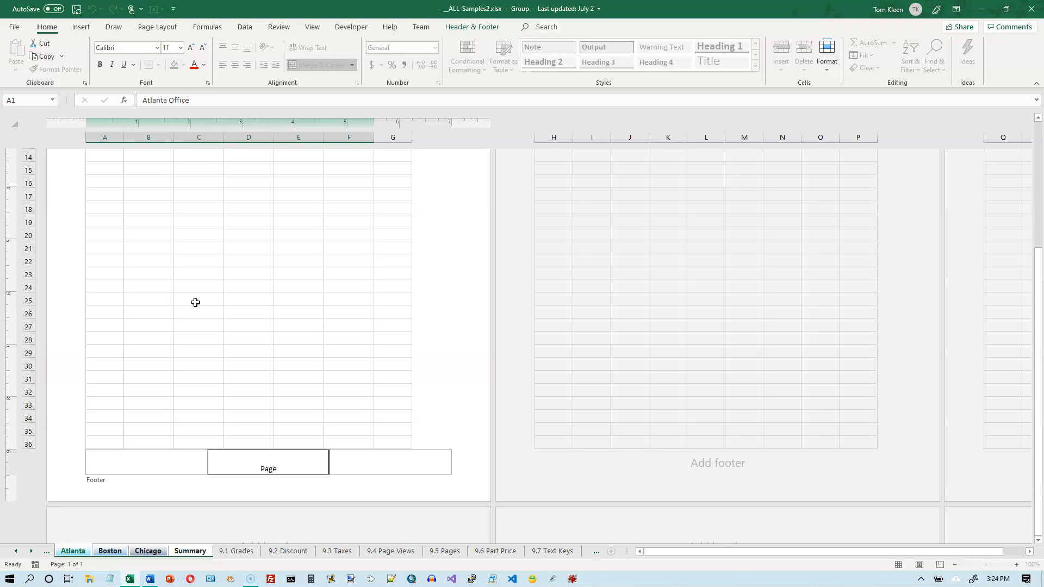
# Step: Complete the center footer as "Page &[Page] of &[Pages]" using the page number and page count fields, and return to Normal view
pyautogui.click(494, 28)
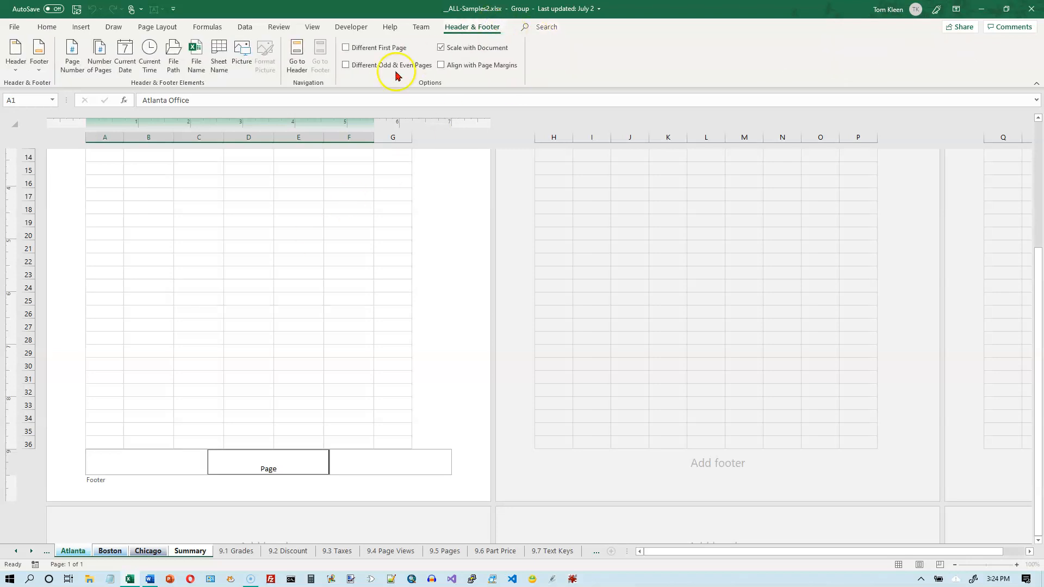
pyautogui.click(73, 51)
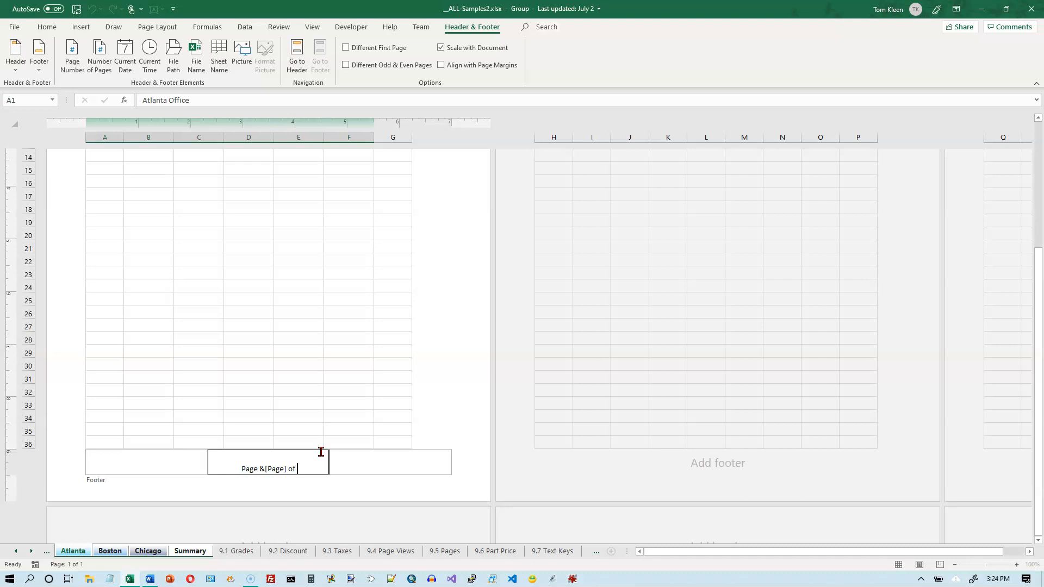
pyautogui.click(100, 54)
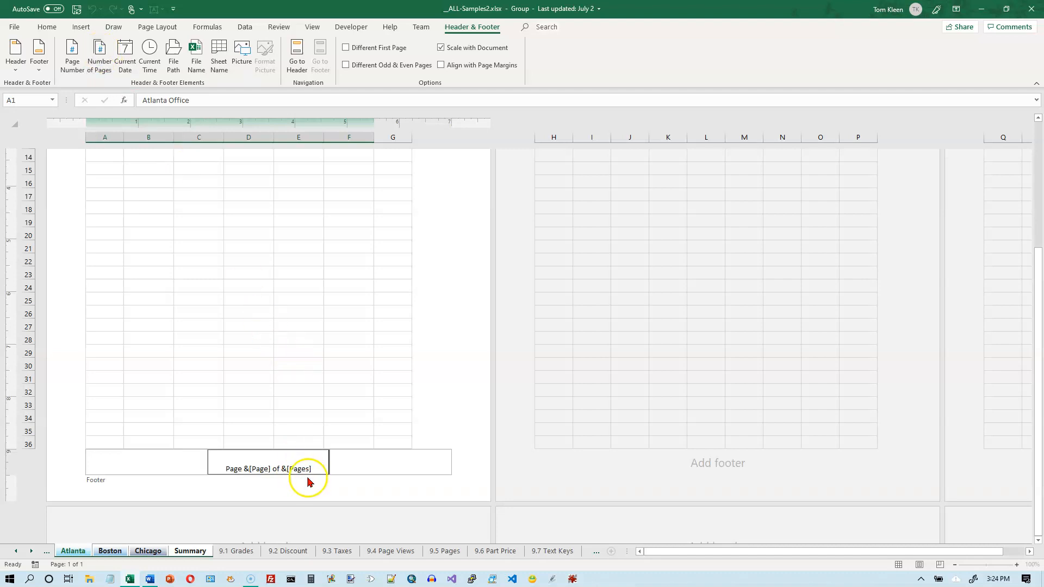
pyautogui.click(255, 219)
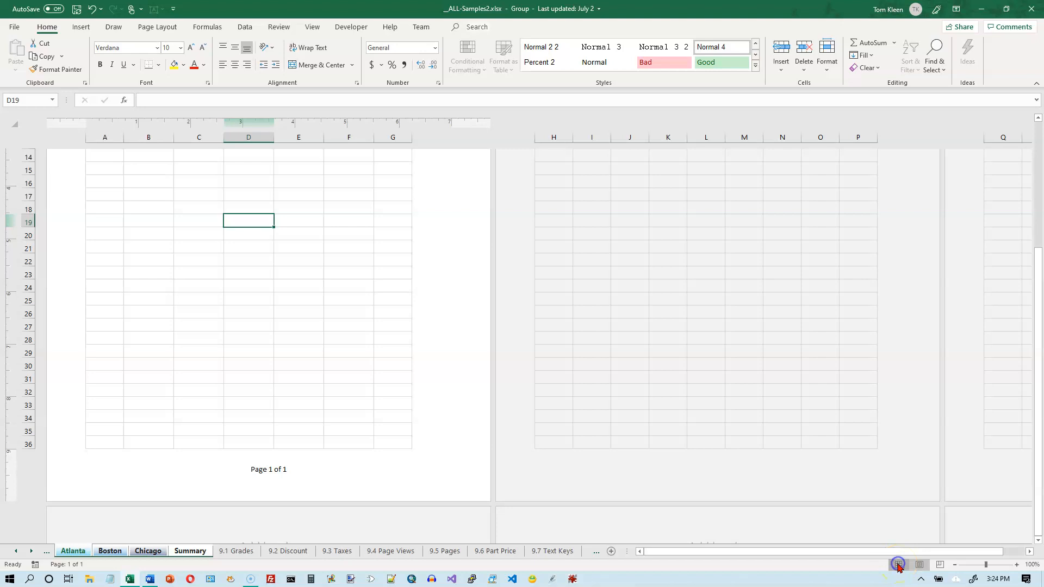
pyautogui.click(898, 566)
pyautogui.scroll(5, 483, 266)
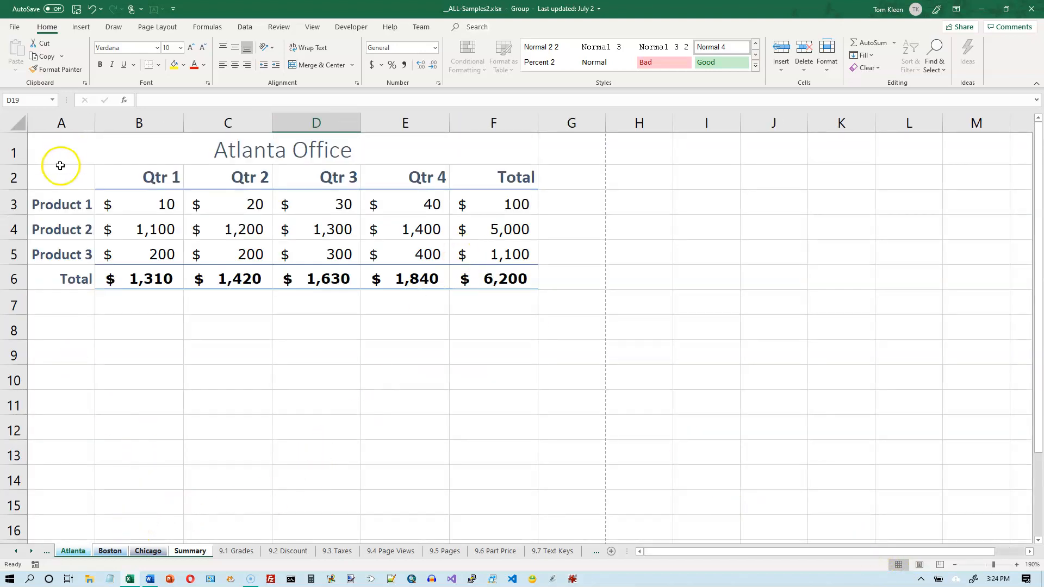
# Step: Open the print preview of the grouped sheets and check the footer on each page through the last one
pyautogui.click(14, 27)
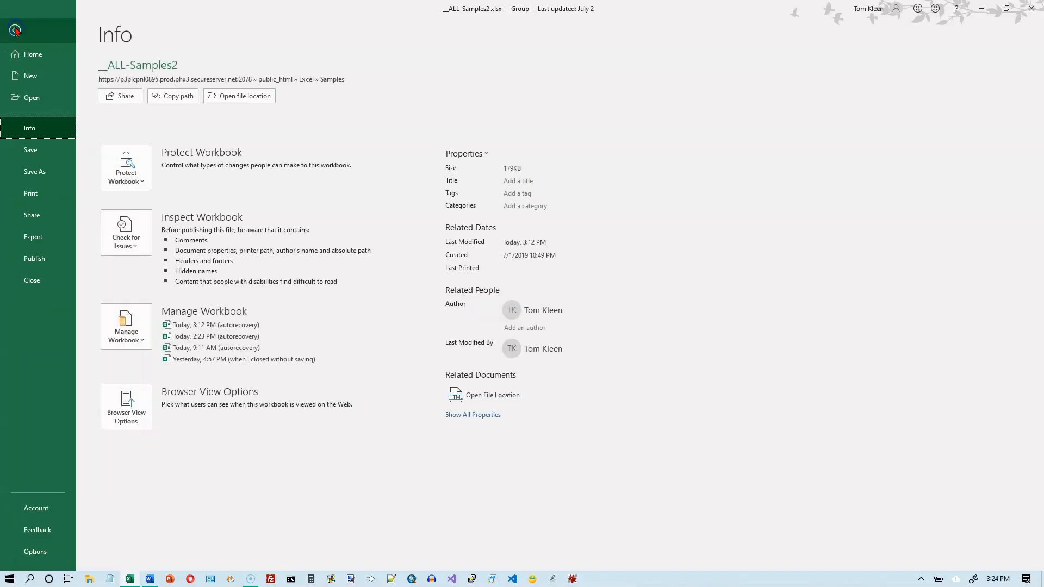
pyautogui.click(34, 194)
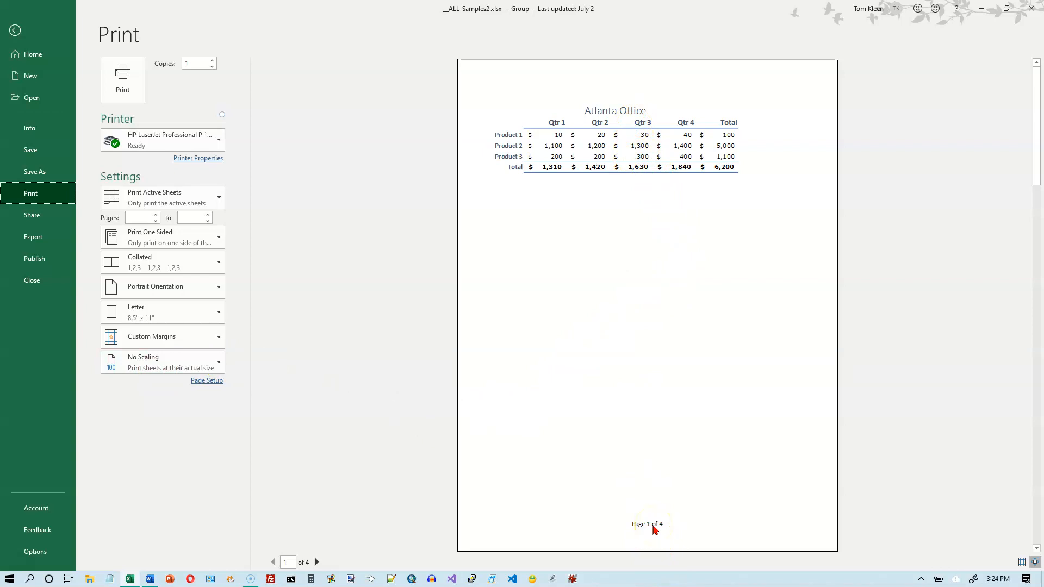
pyautogui.click(317, 563)
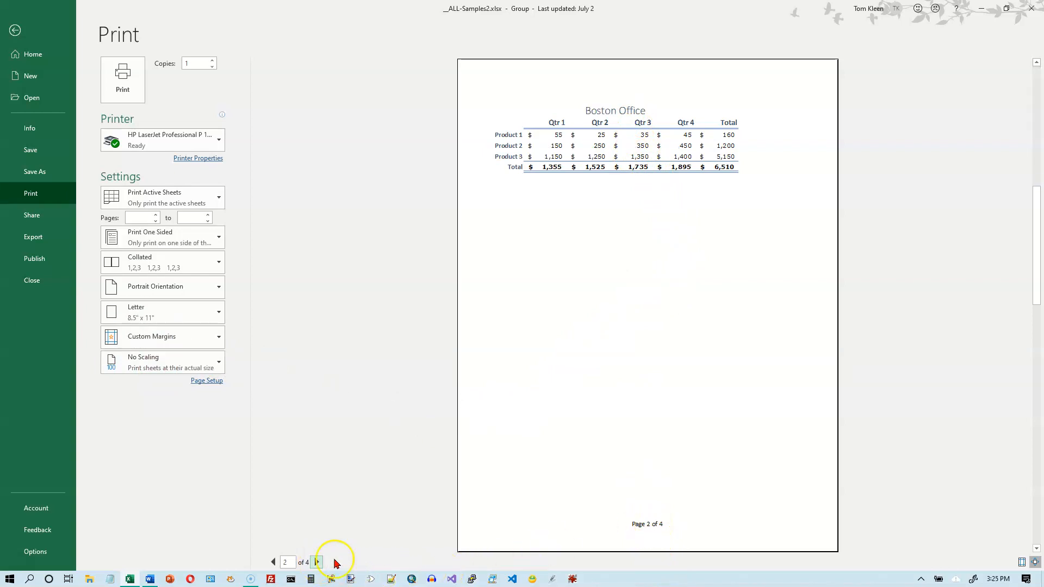
pyautogui.click(317, 562)
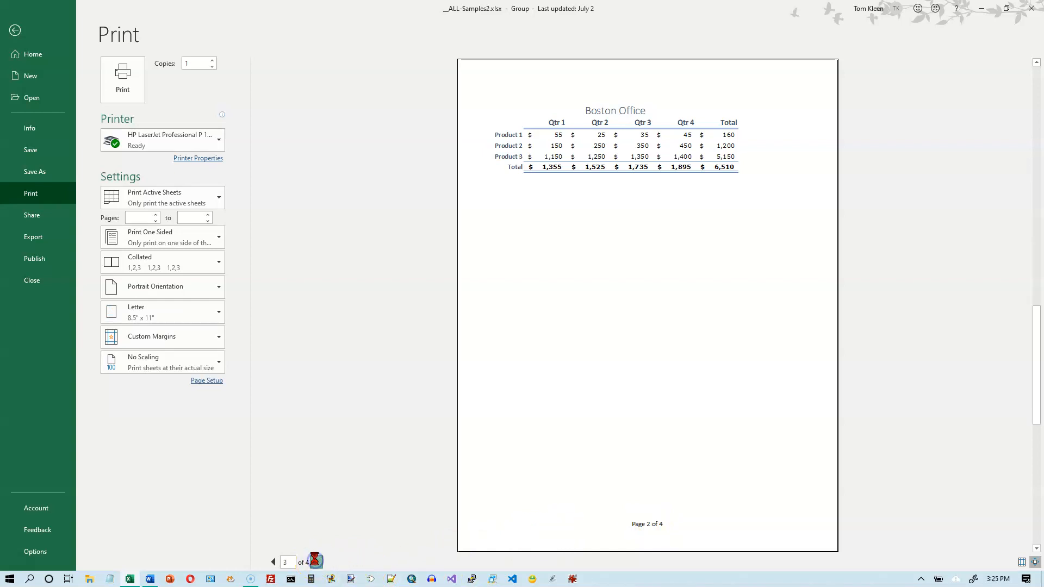
pyautogui.click(317, 562)
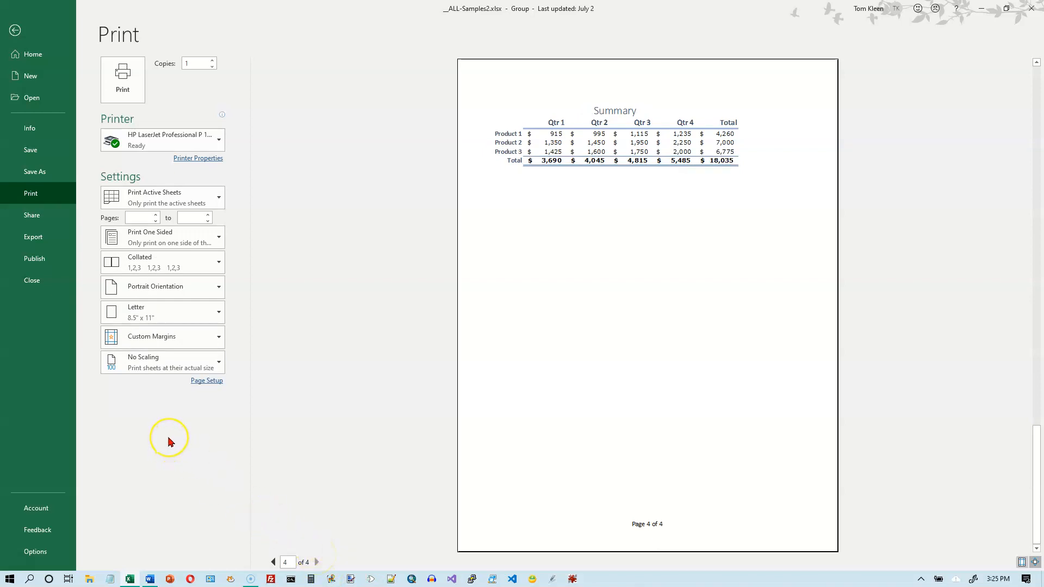
# Step: Center the grouped sheets horizontally on the printed page in the page setup margins
pyautogui.click(210, 381)
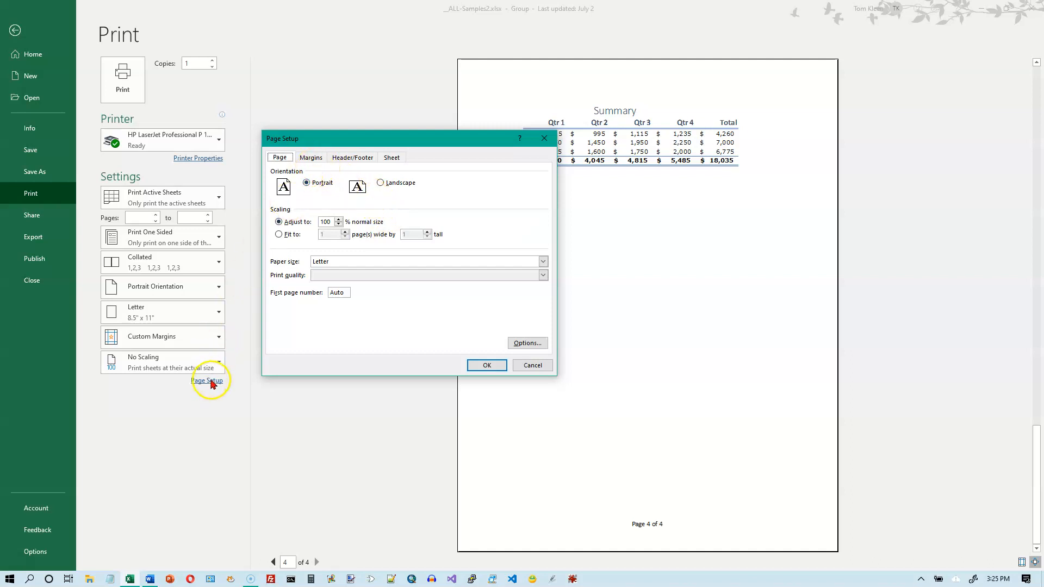
pyautogui.click(311, 158)
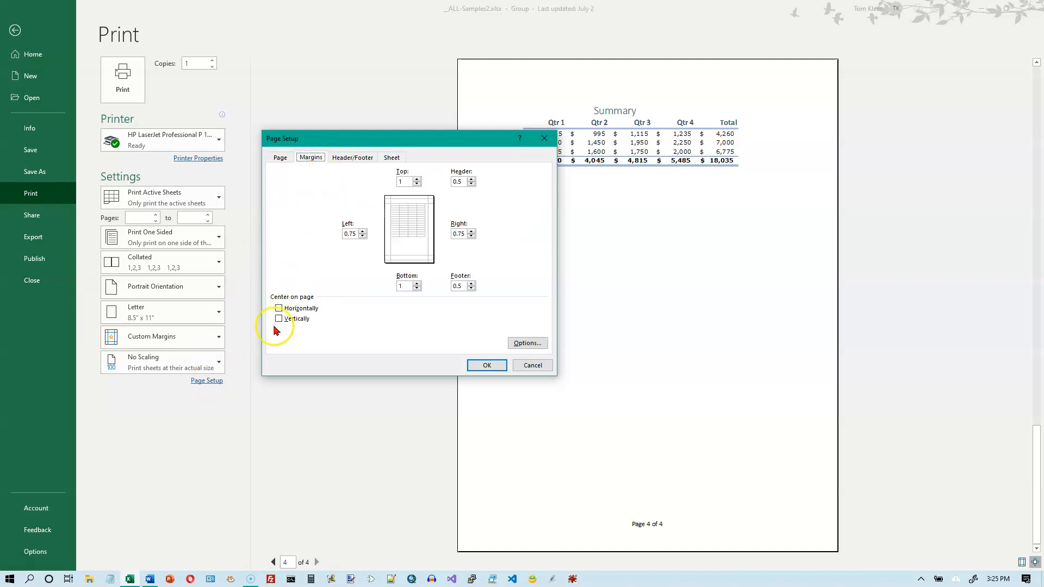
pyautogui.click(278, 308)
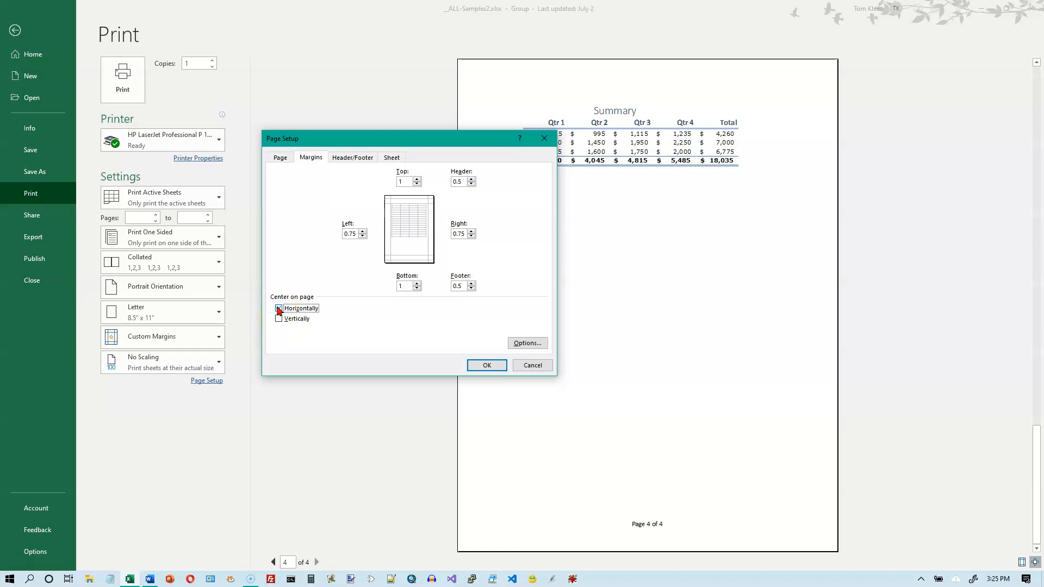
pyautogui.click(487, 366)
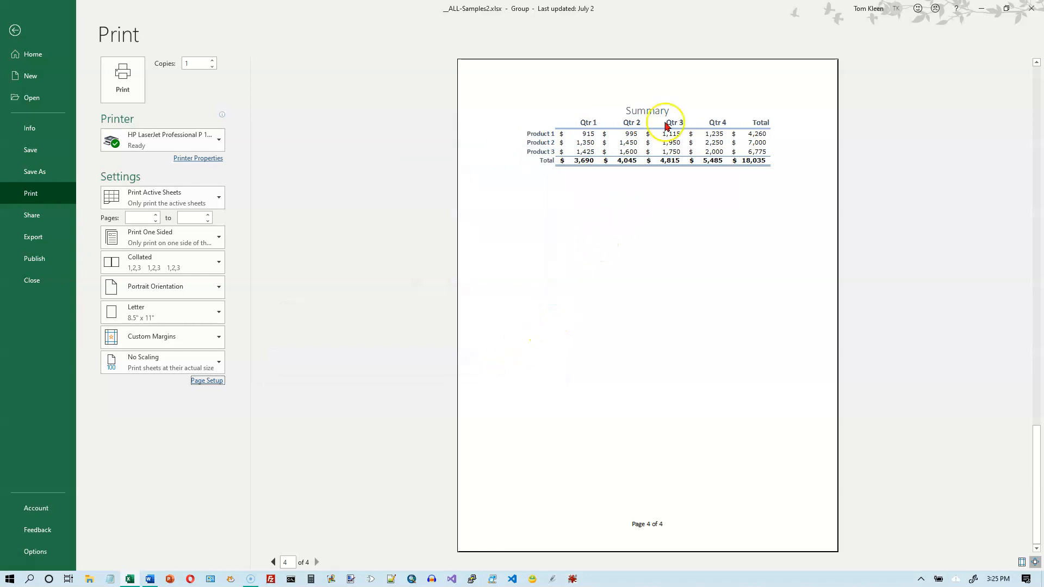
# Step: Page back and forth through the print preview to check the horizontal centering on all sheets, and return to the workbook
pyautogui.click(274, 561)
pyautogui.click(275, 561)
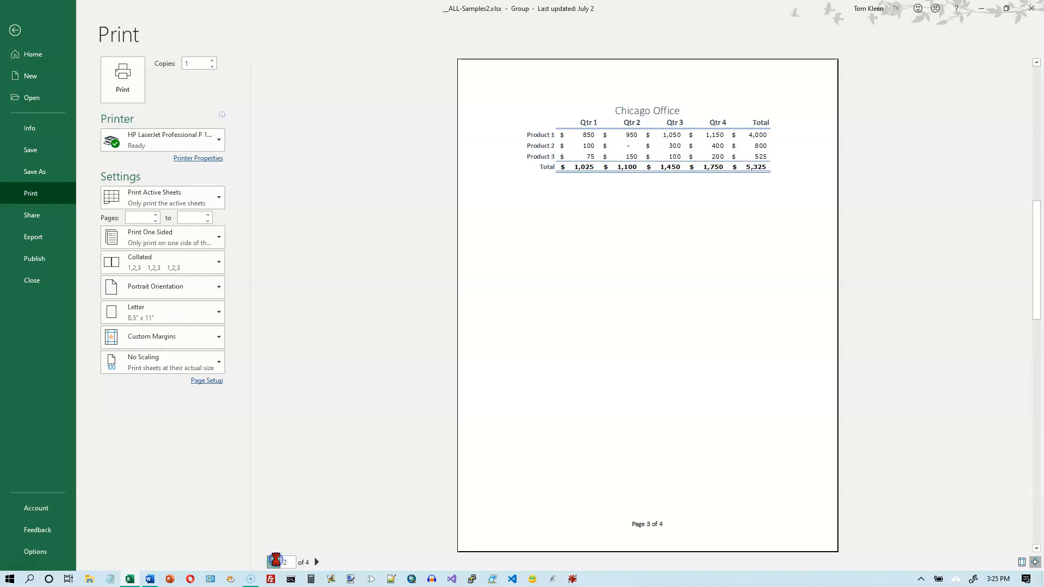
pyautogui.click(275, 562)
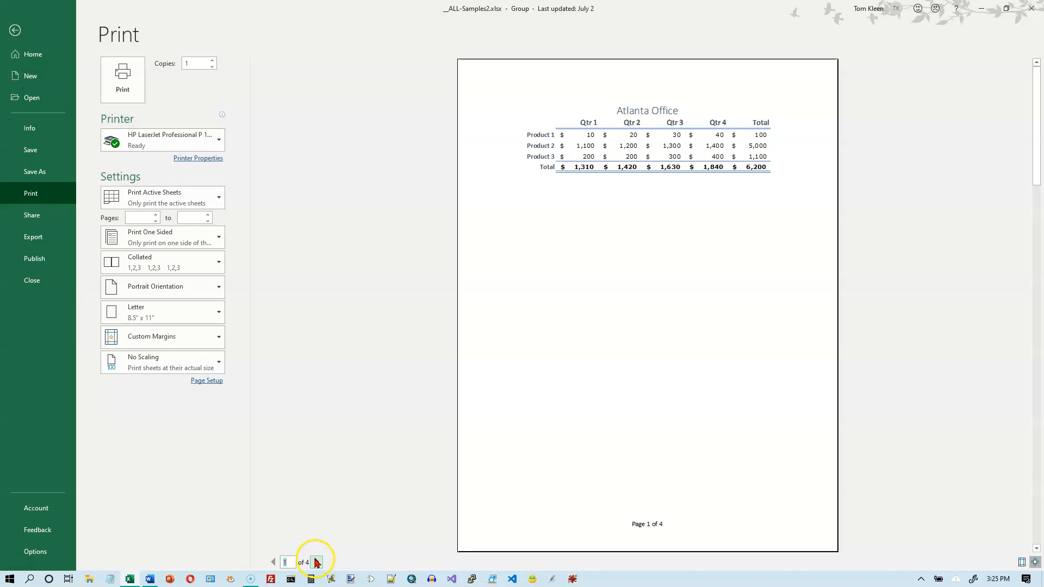
pyautogui.click(316, 561)
pyautogui.click(315, 561)
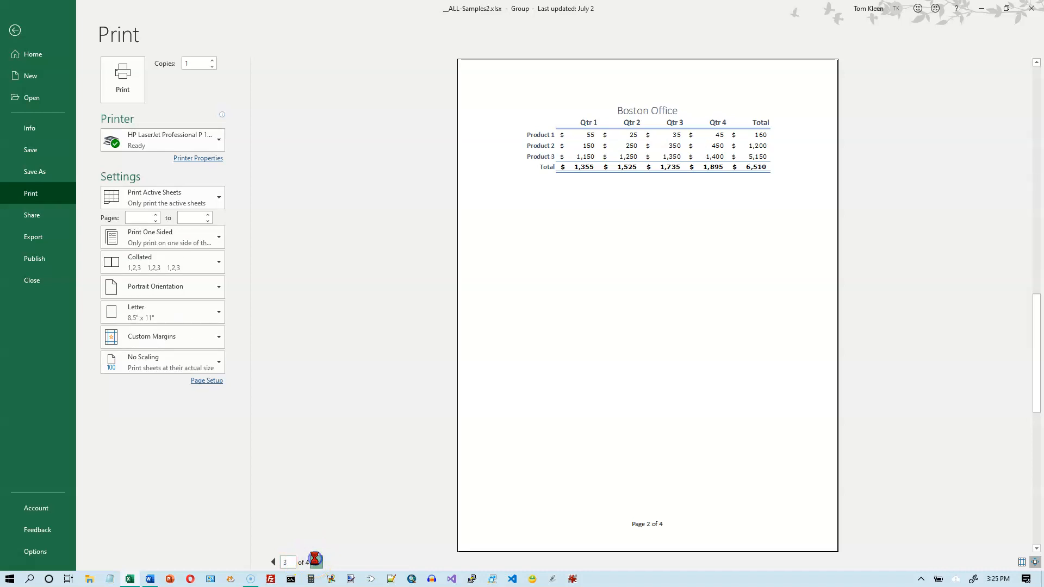
pyautogui.click(316, 561)
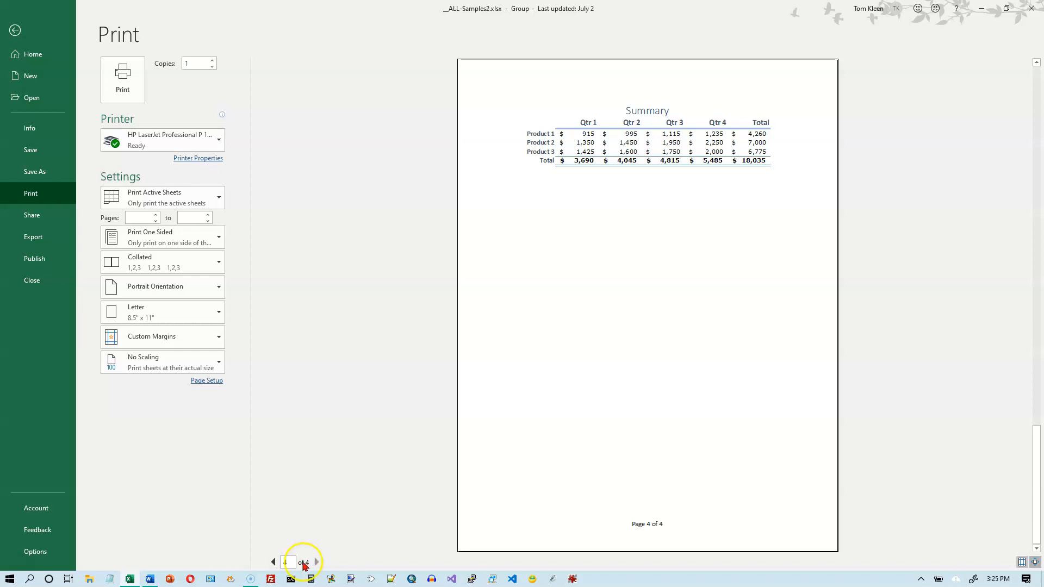
pyautogui.click(274, 562)
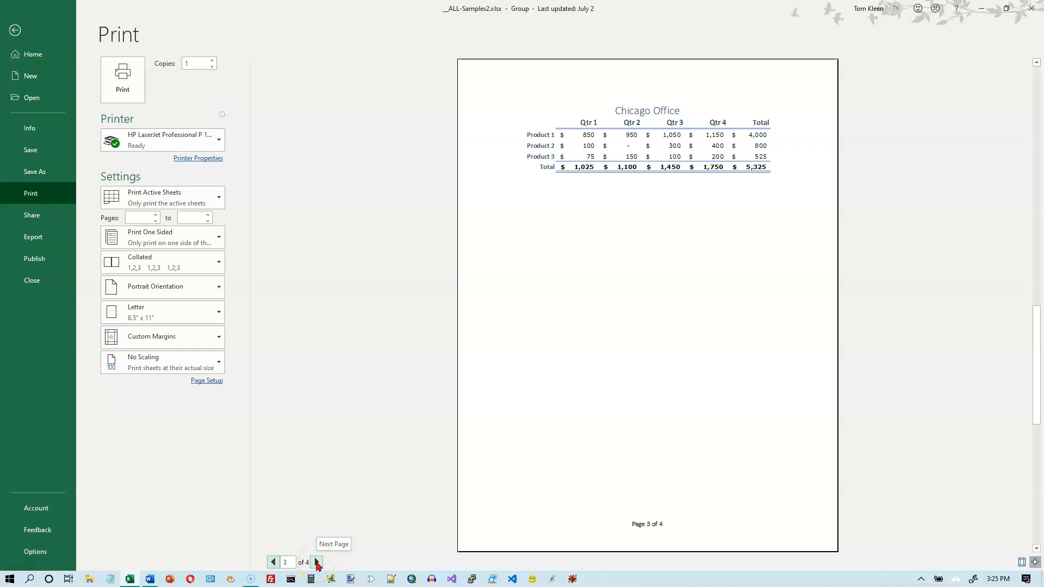
pyautogui.click(317, 562)
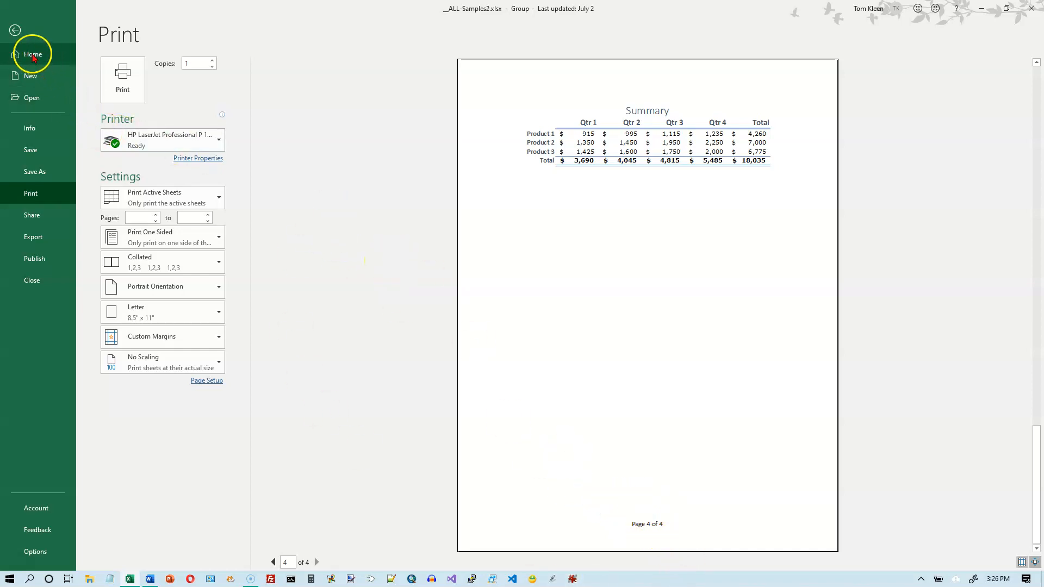
pyautogui.click(15, 30)
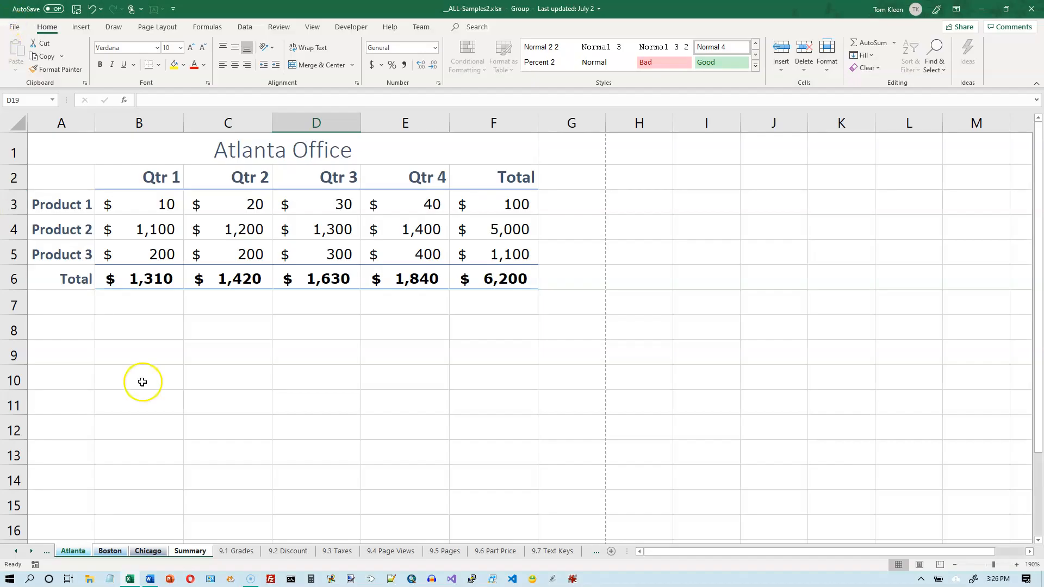
# Step: Ungroup the sheets and group only the nonadjacent Atlanta and Summary worksheets
pyautogui.click(226, 553)
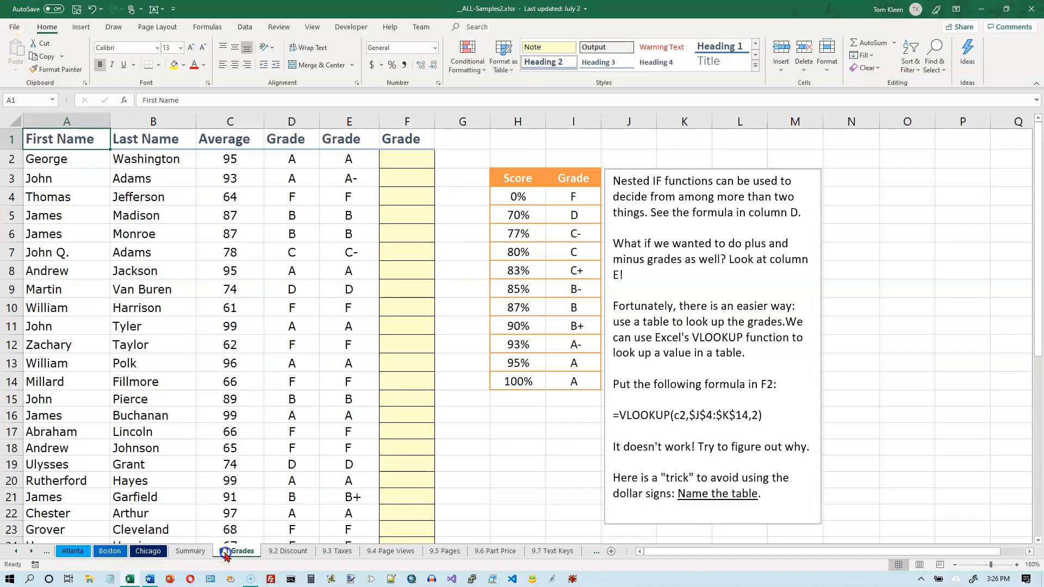
pyautogui.click(76, 551)
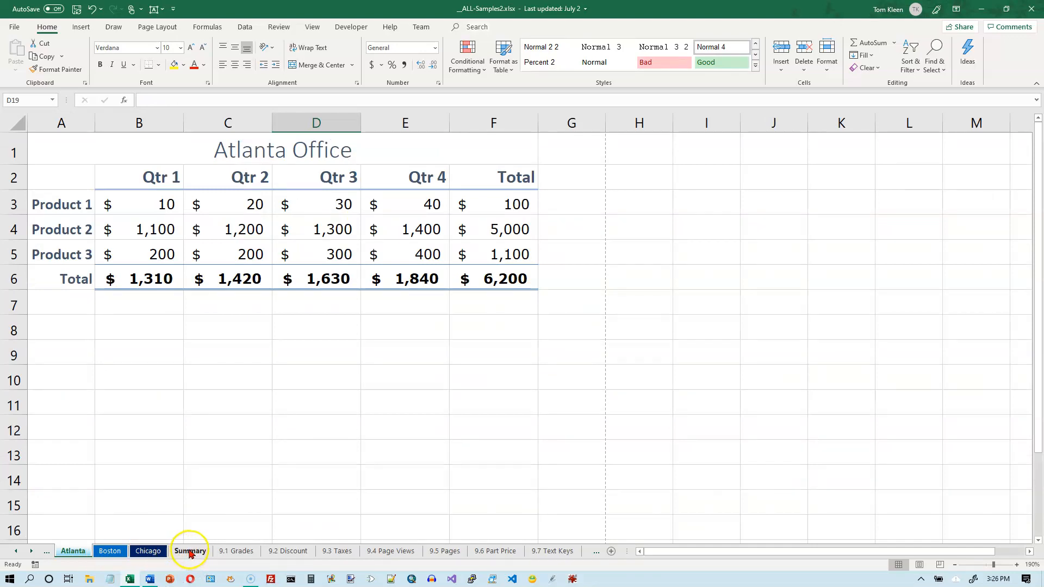
pyautogui.keyDown('shift'); pyautogui.click(190, 551); pyautogui.keyUp('shift')
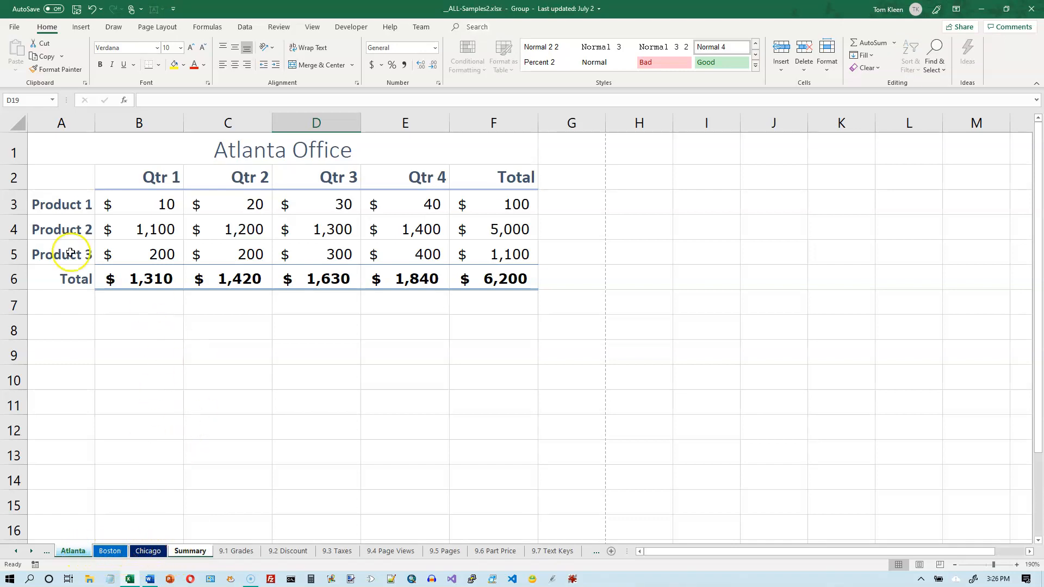
# Step: Preview the printout of the Atlanta and Summary sheets, check both pages' footers, and return to the workbook
pyautogui.click(15, 28)
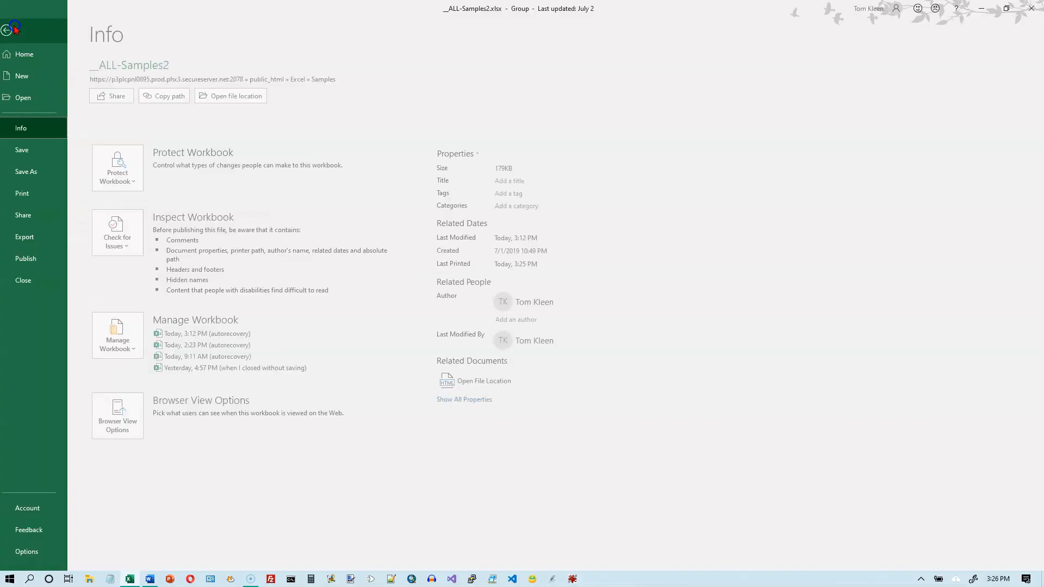
pyautogui.click(22, 194)
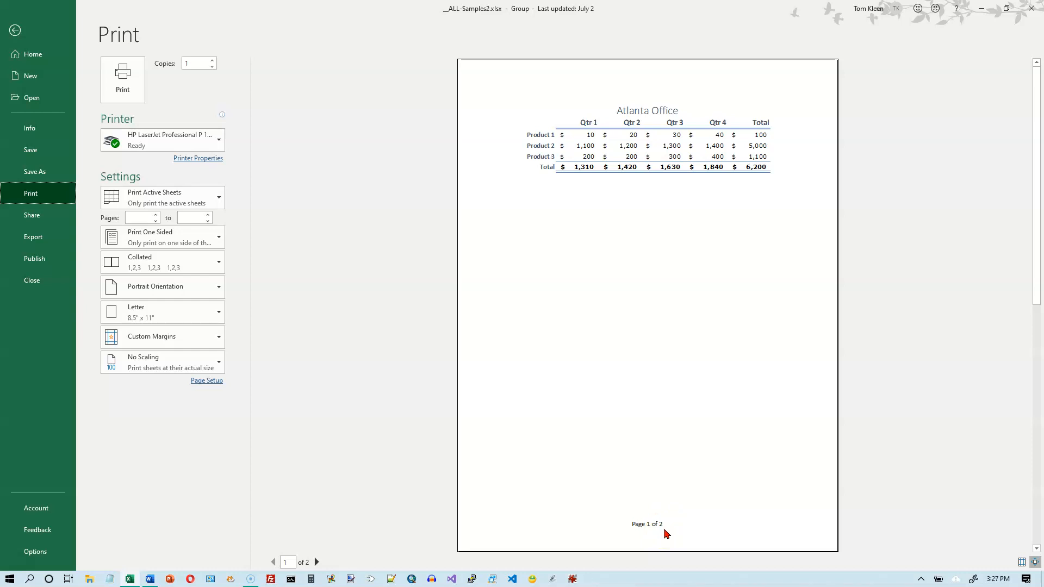
pyautogui.click(317, 562)
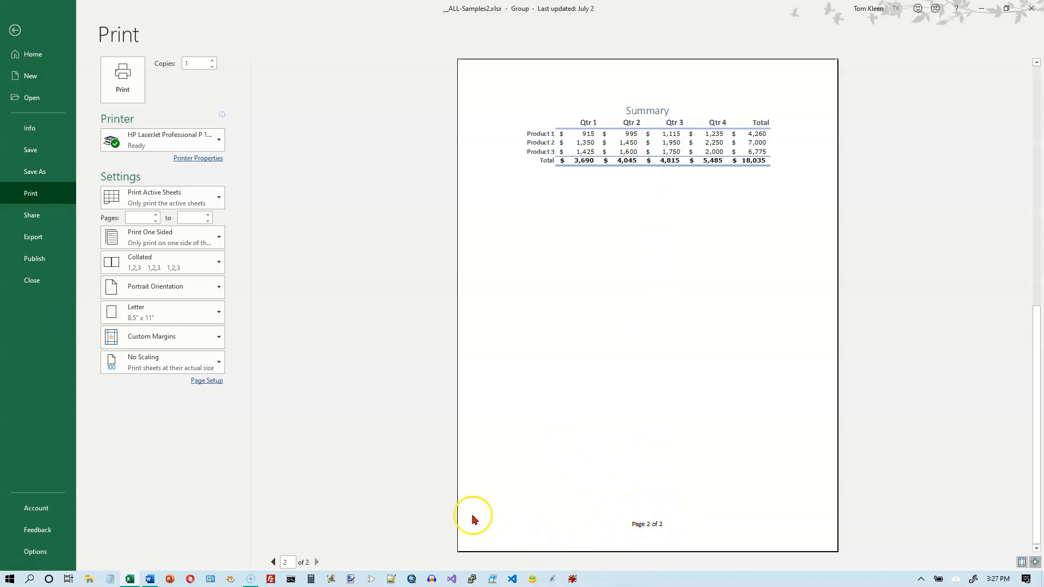
pyautogui.click(22, 50)
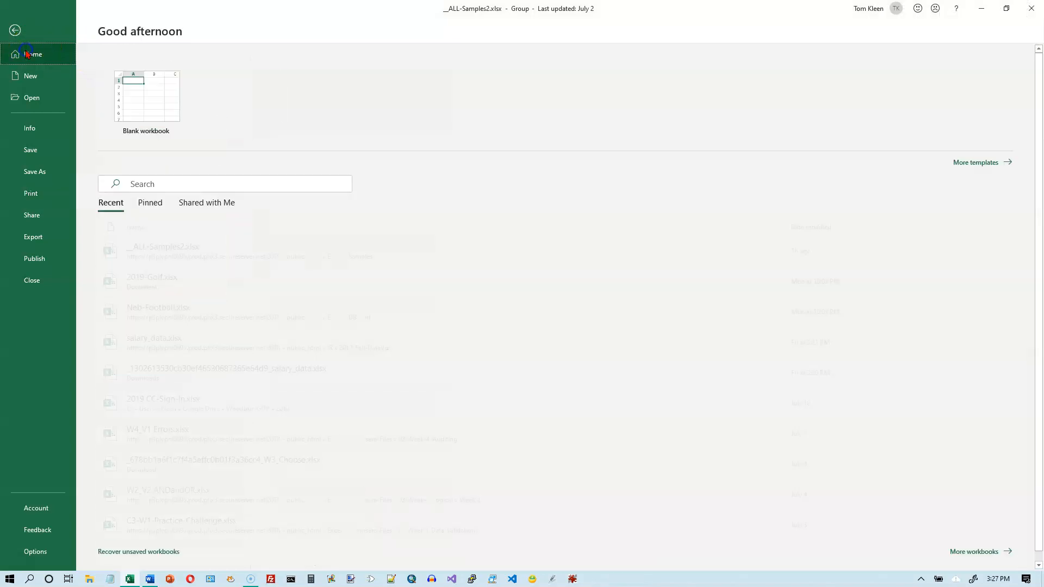
pyautogui.click(14, 30)
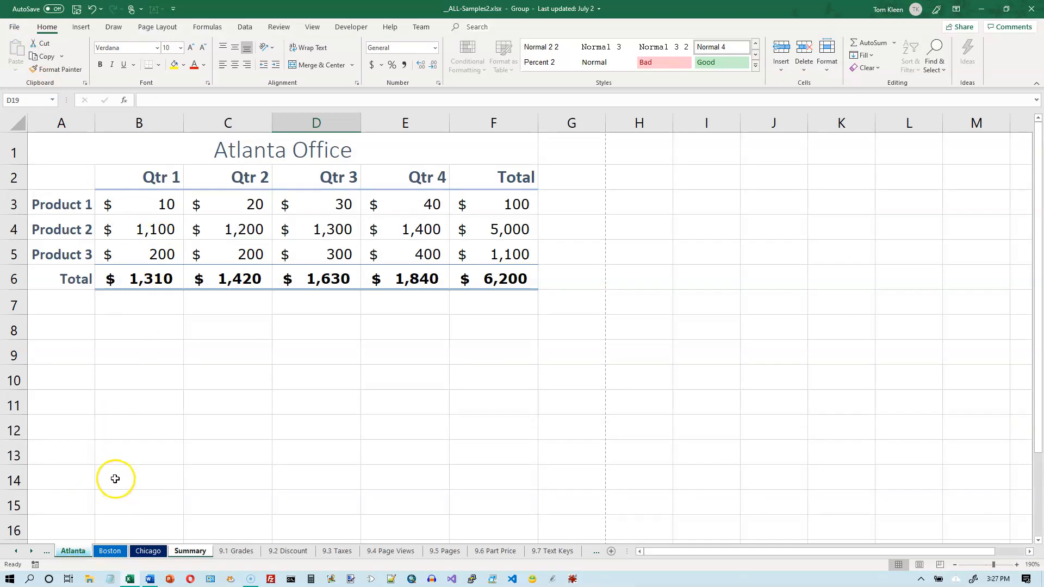
# Step: Ungroup the sheets and view the Boston, Chicago and Summary worksheets one at a time
pyautogui.click(111, 551)
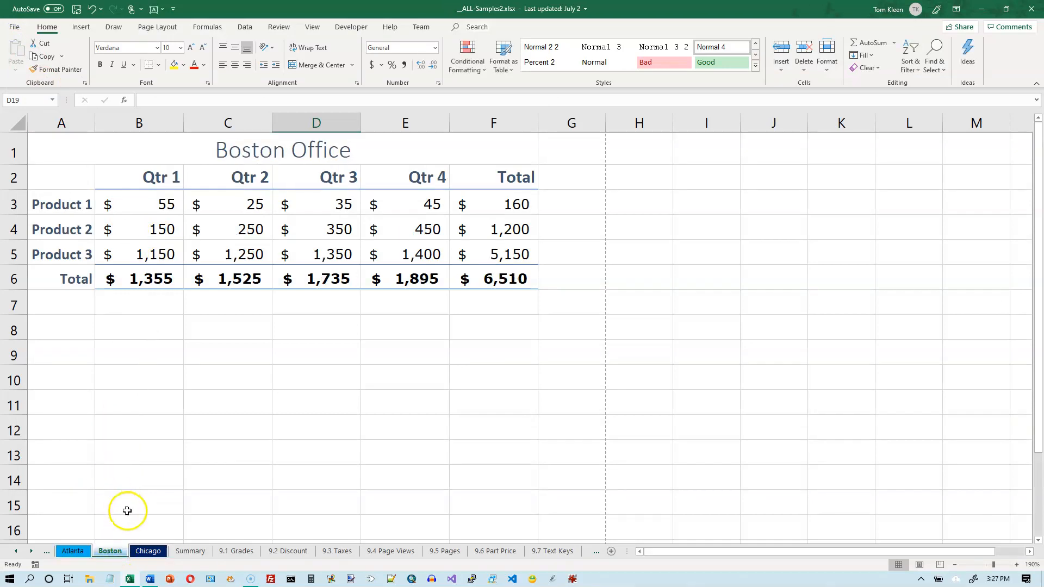
pyautogui.click(148, 551)
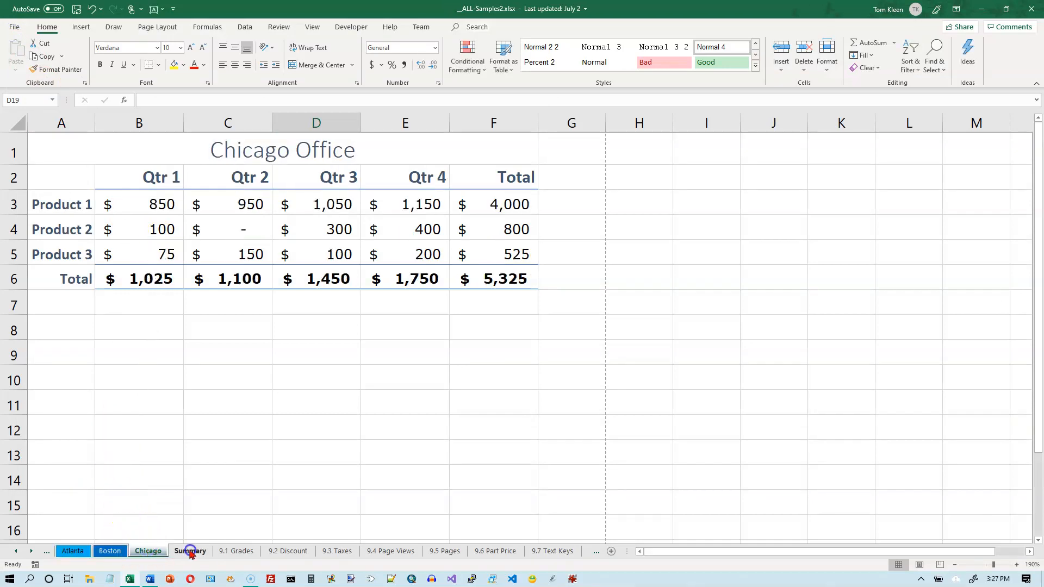
pyautogui.click(189, 551)
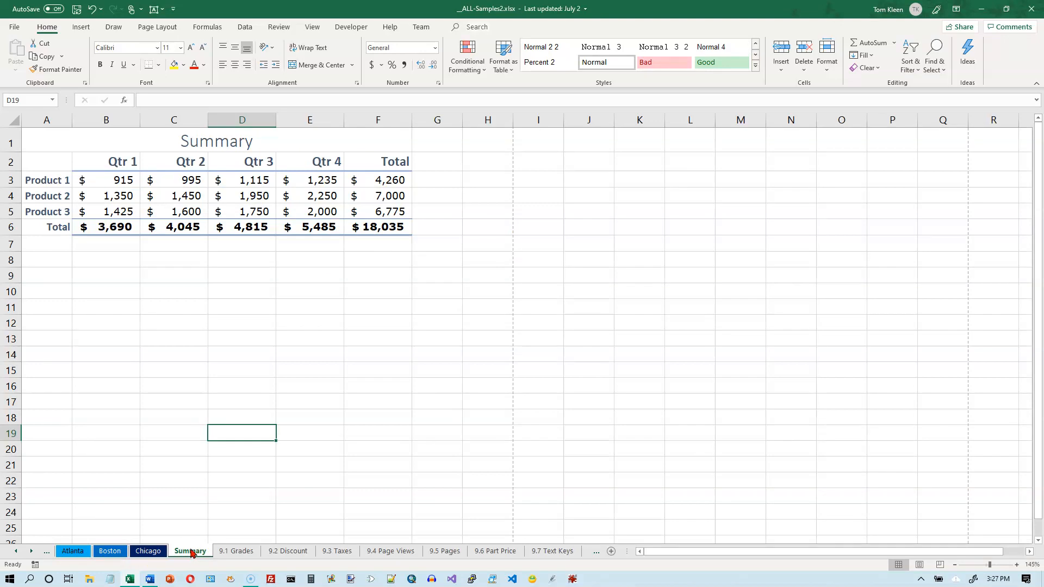